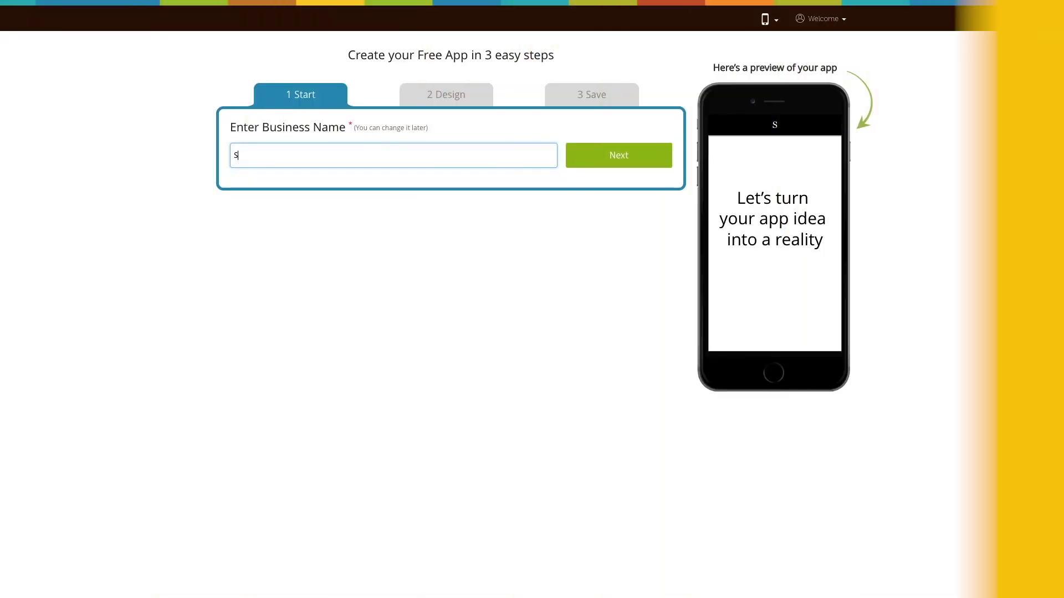
# Finish the business name 'Social Network page Demo' and bring up the full category list.
pyautogui.write('ocial Network page Demo')
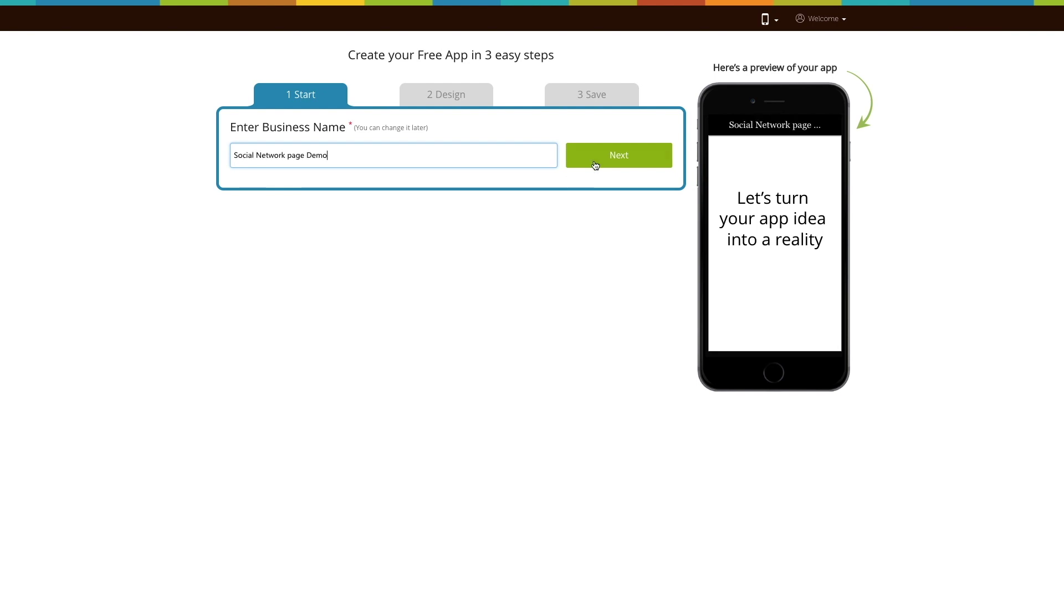
pyautogui.click(595, 165)
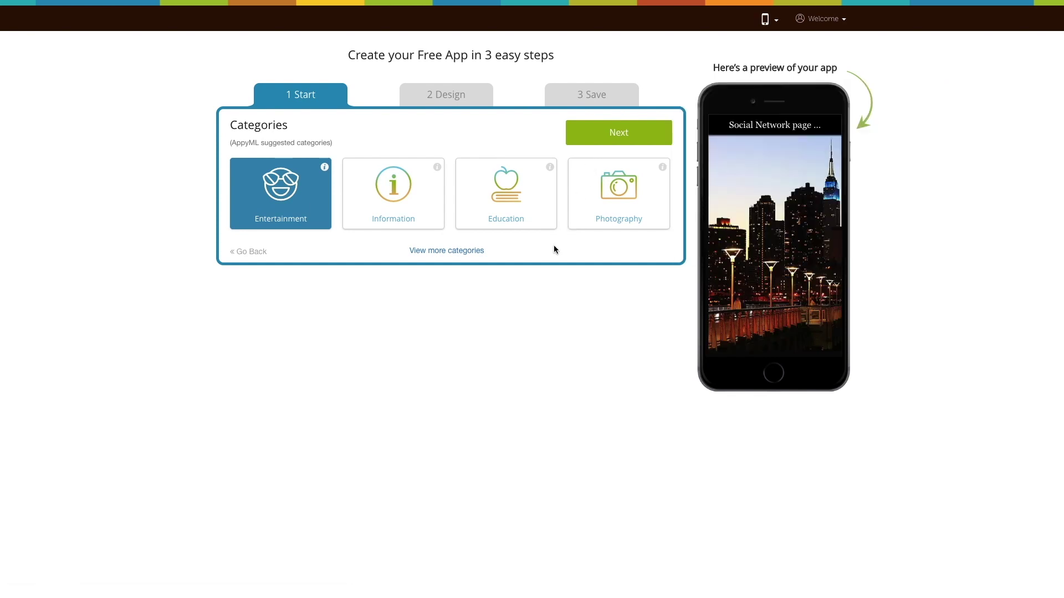
pyautogui.click(463, 251)
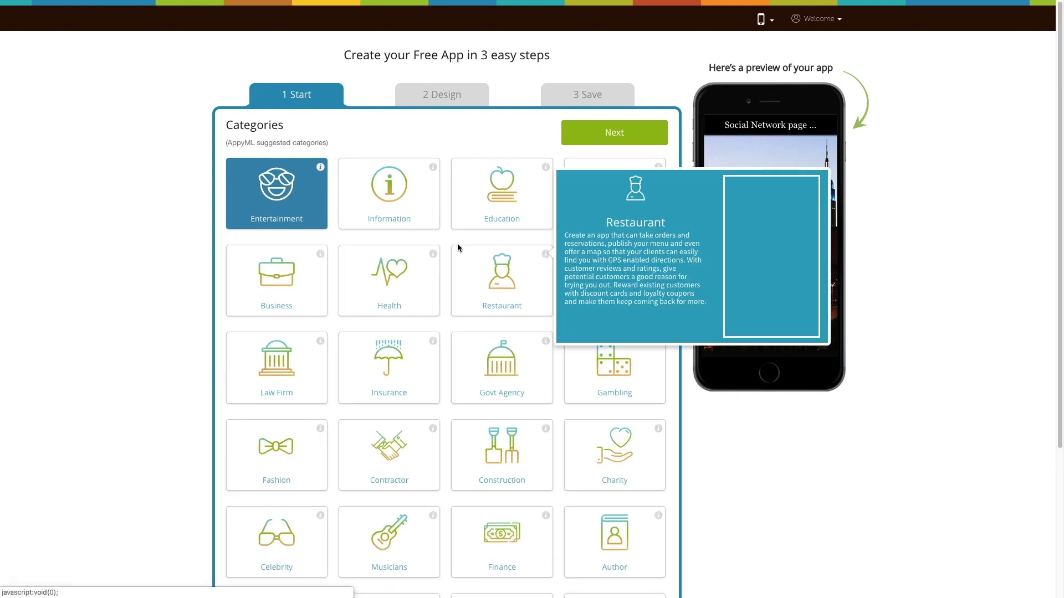
pyautogui.scroll(-2, 456, 243)
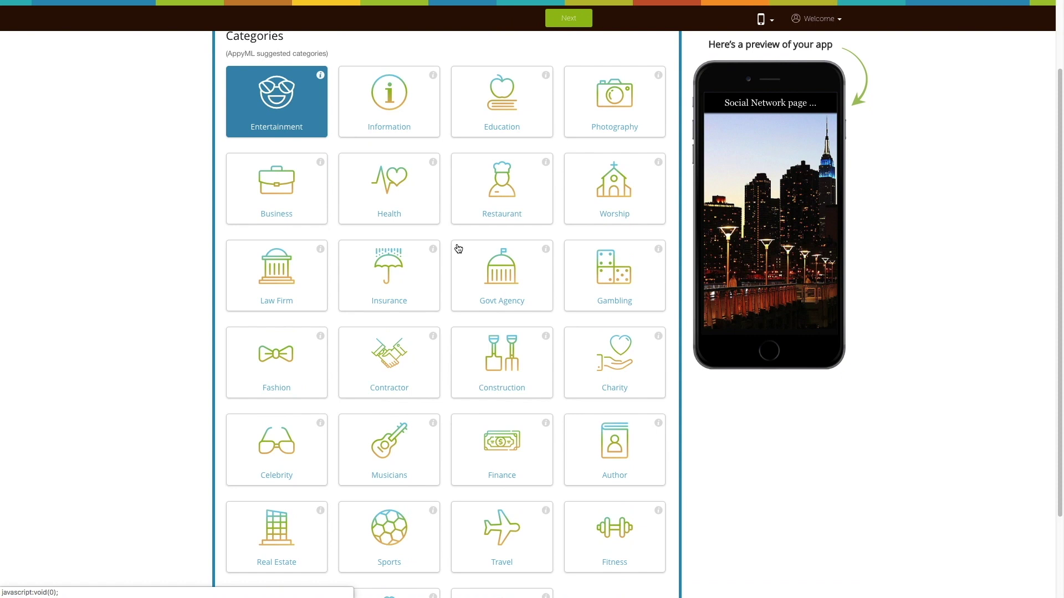
pyautogui.scroll(-2, 458, 248)
pyautogui.scroll(5, 456, 249)
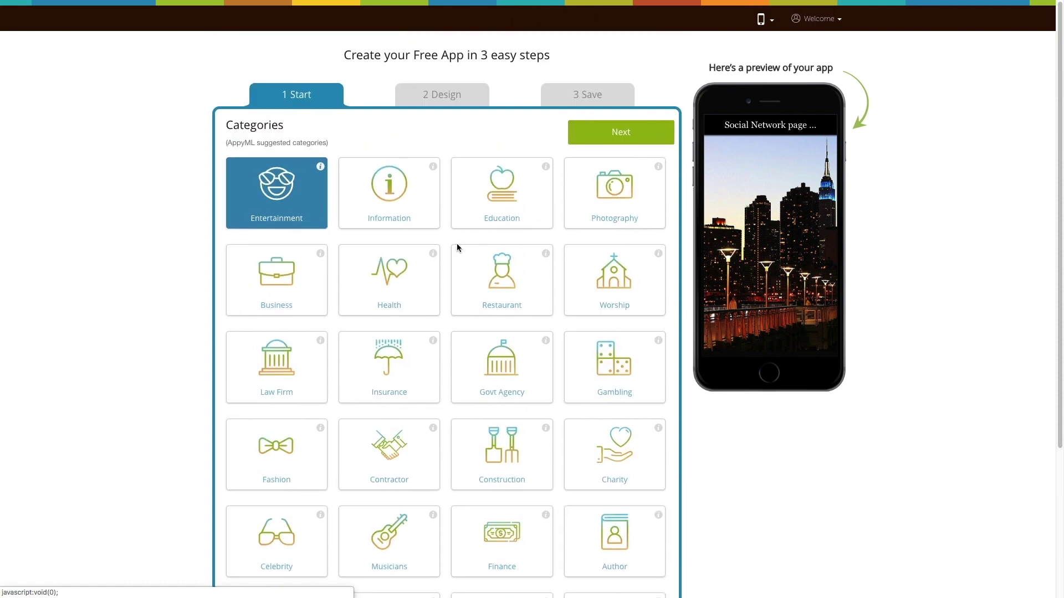
# Keep the Entertainment category and look over the Bottom layout design.
pyautogui.click(603, 137)
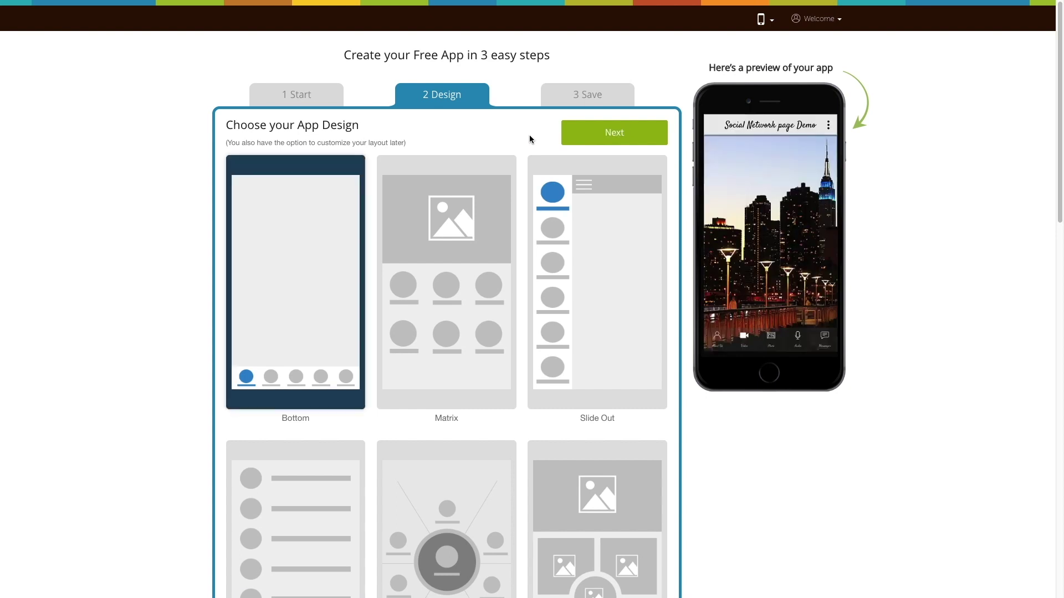
pyautogui.scroll(-8, 530, 138)
pyautogui.scroll(-6, 530, 134)
pyautogui.scroll(7, 529, 134)
pyautogui.scroll(8, 529, 135)
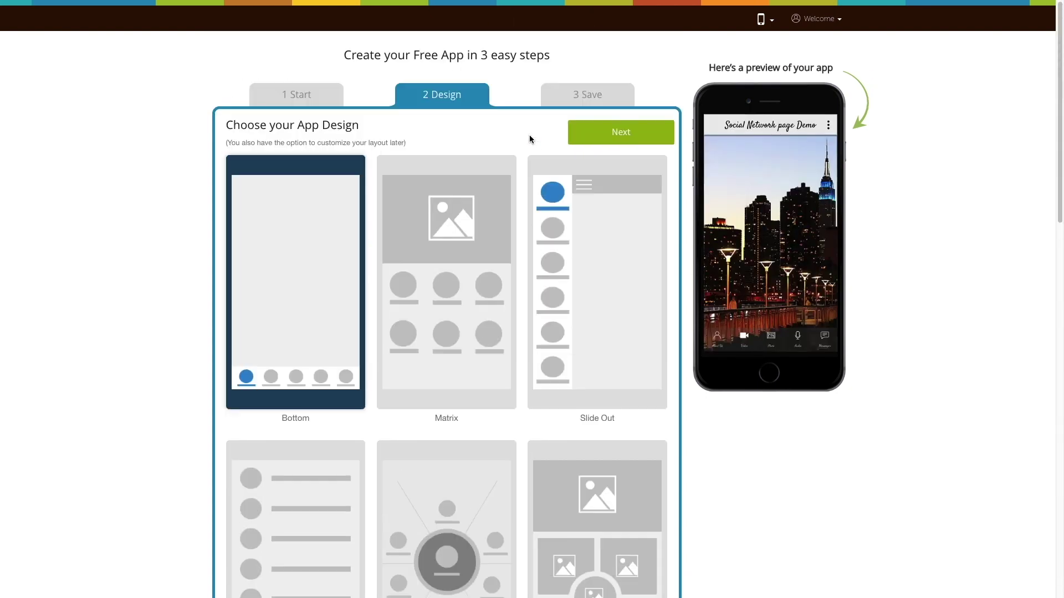
# Keep the Bottom layout, then search 'social' and add the Social Network feature.
pyautogui.click(588, 135)
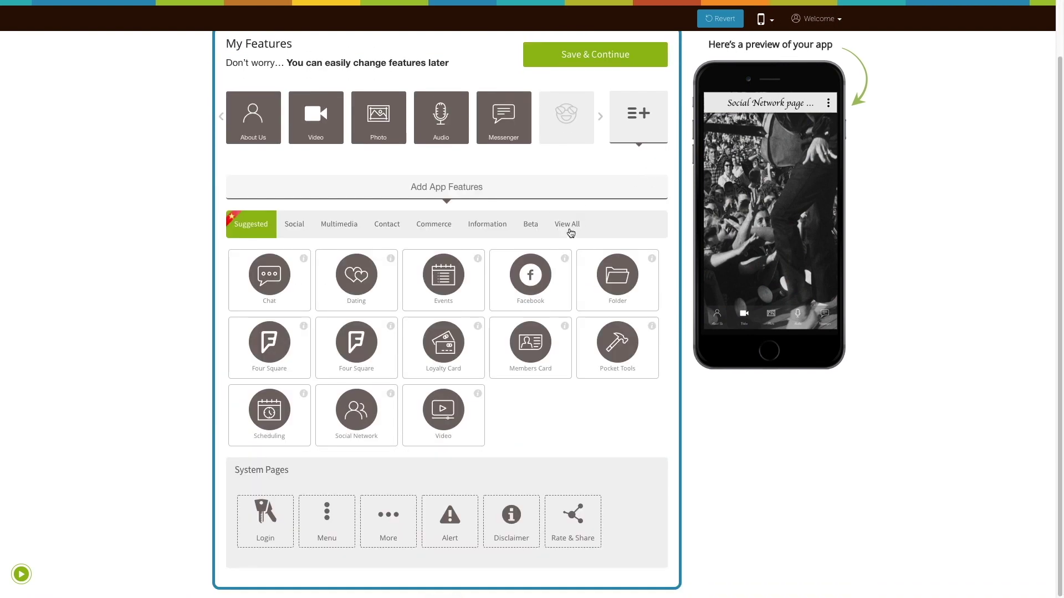
pyautogui.click(567, 225)
pyautogui.click(333, 173)
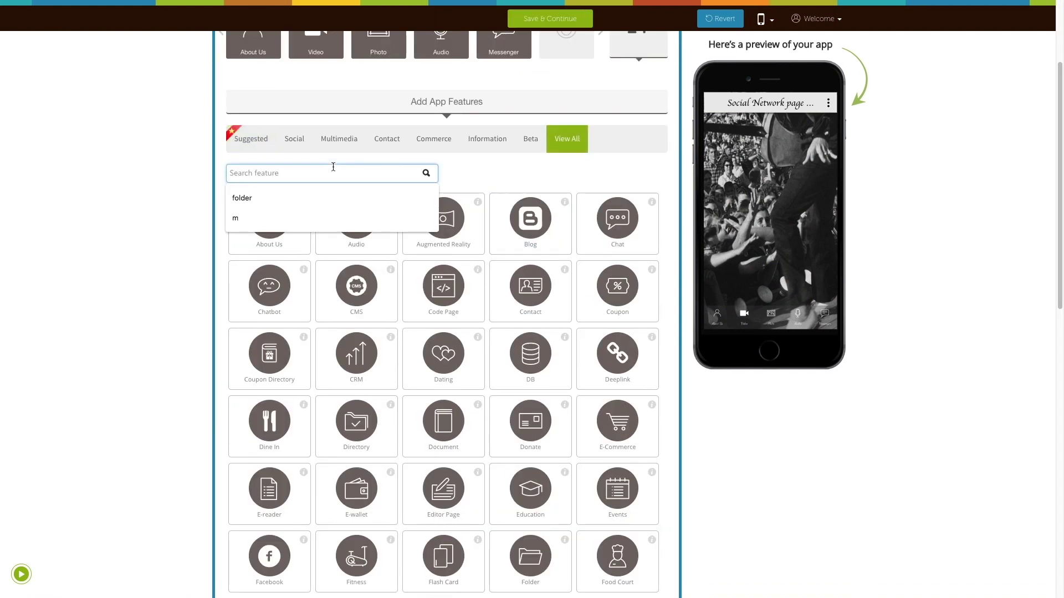
pyautogui.write('social')
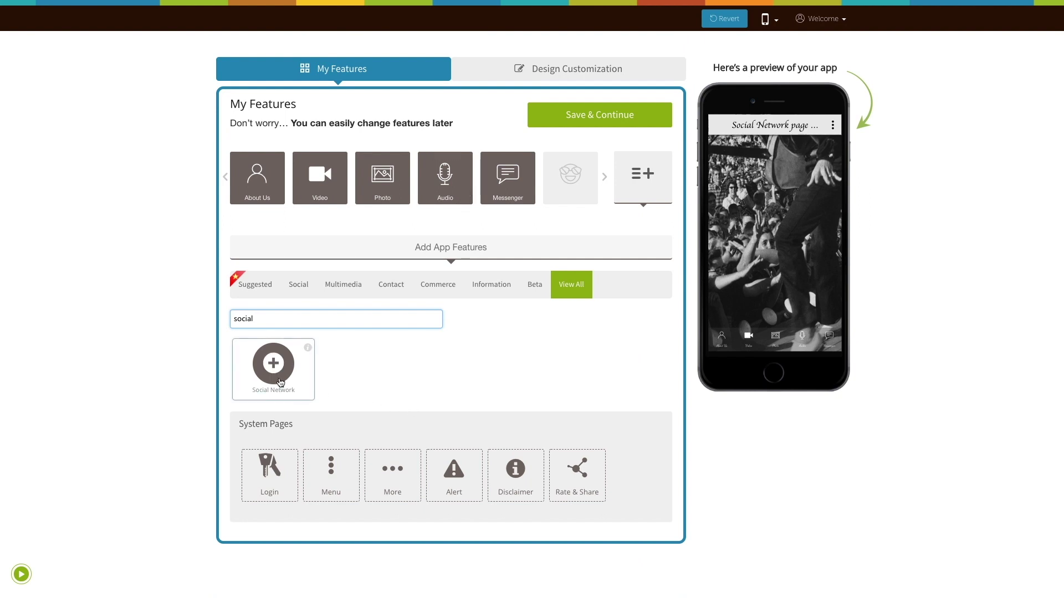
pyautogui.click(275, 379)
pyautogui.click(274, 364)
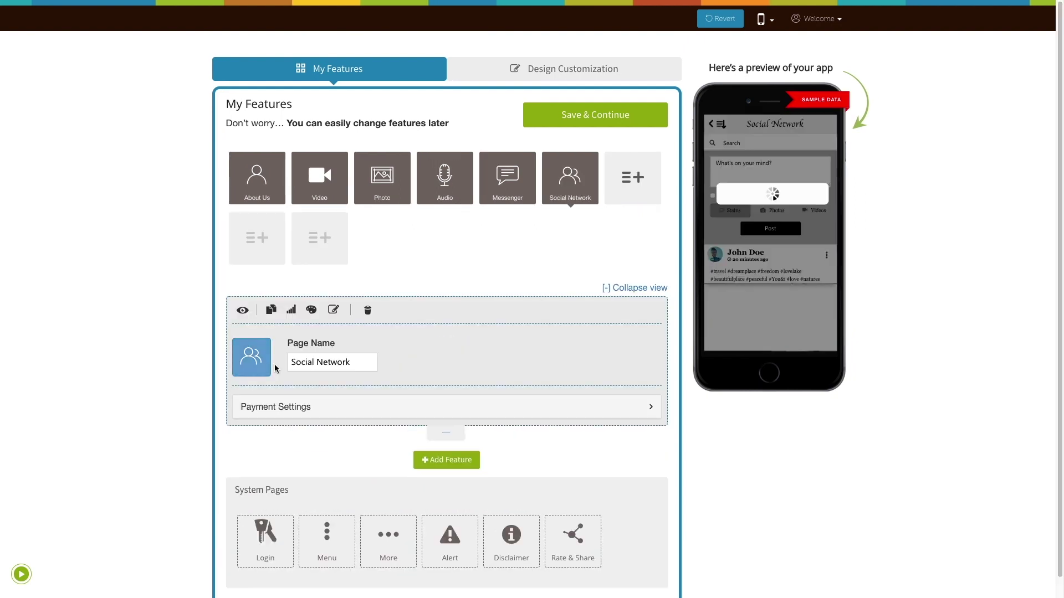
# Browse the Social Network page's outline, picture and custom-upload icon options.
pyautogui.click(351, 363)
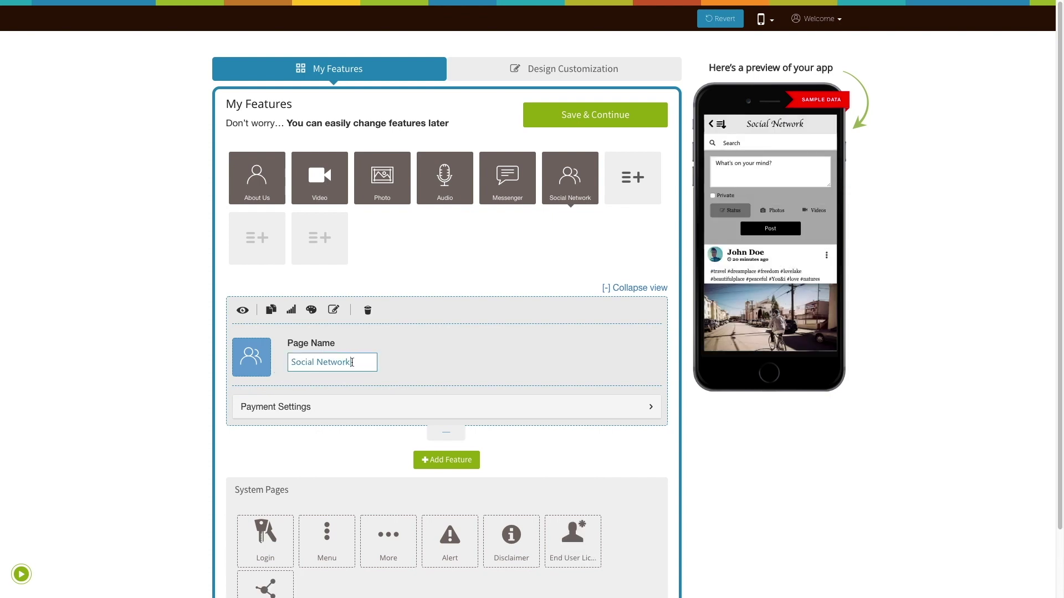
pyautogui.click(252, 356)
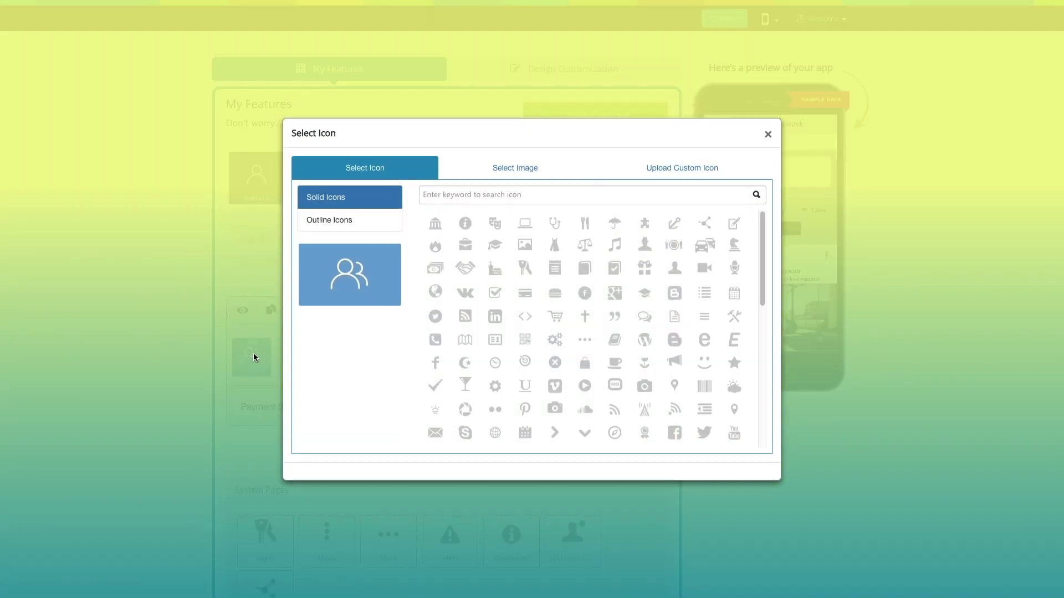
pyautogui.click(360, 230)
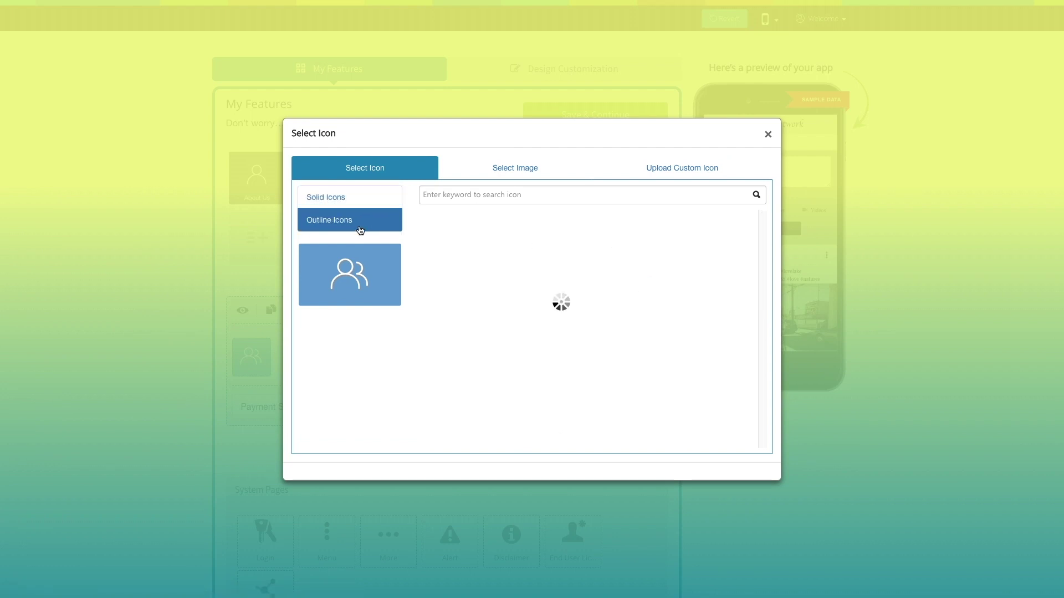
pyautogui.click(494, 176)
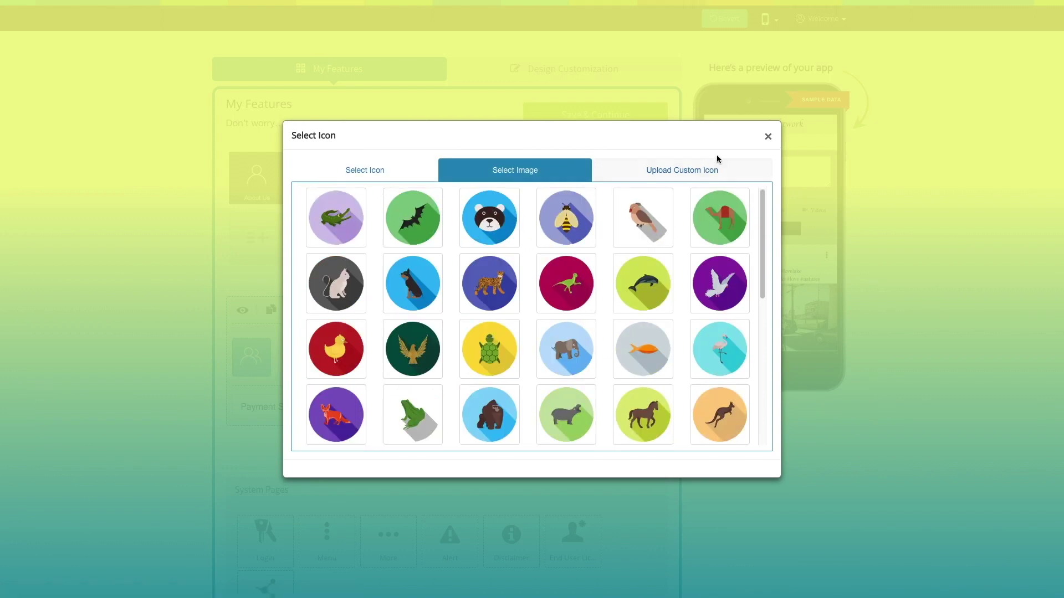
pyautogui.click(705, 172)
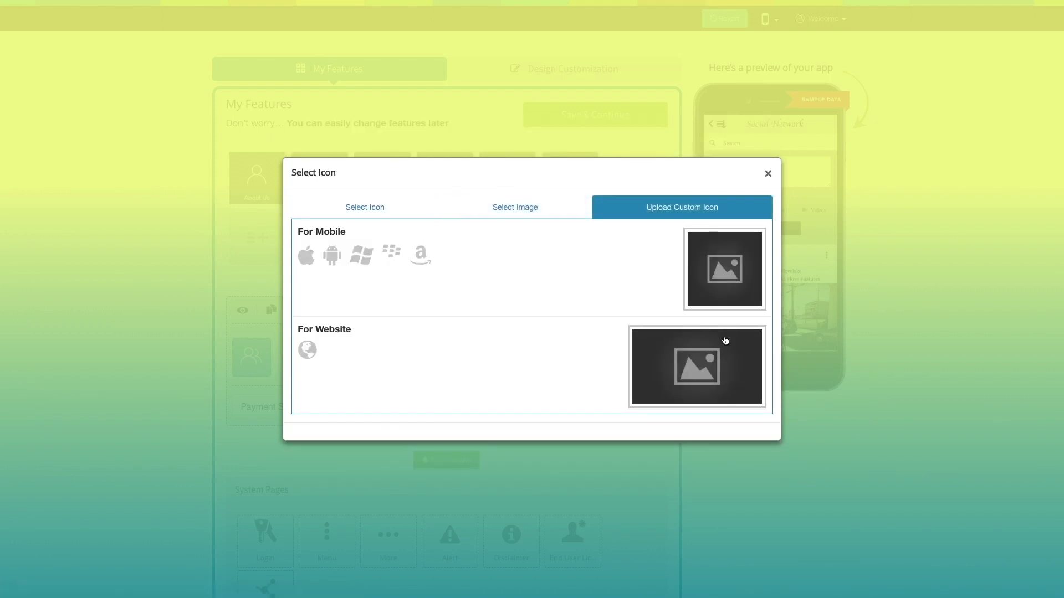
# Leave the icon unchanged and set the page's payment setting to In app purchase.
pyautogui.click(769, 175)
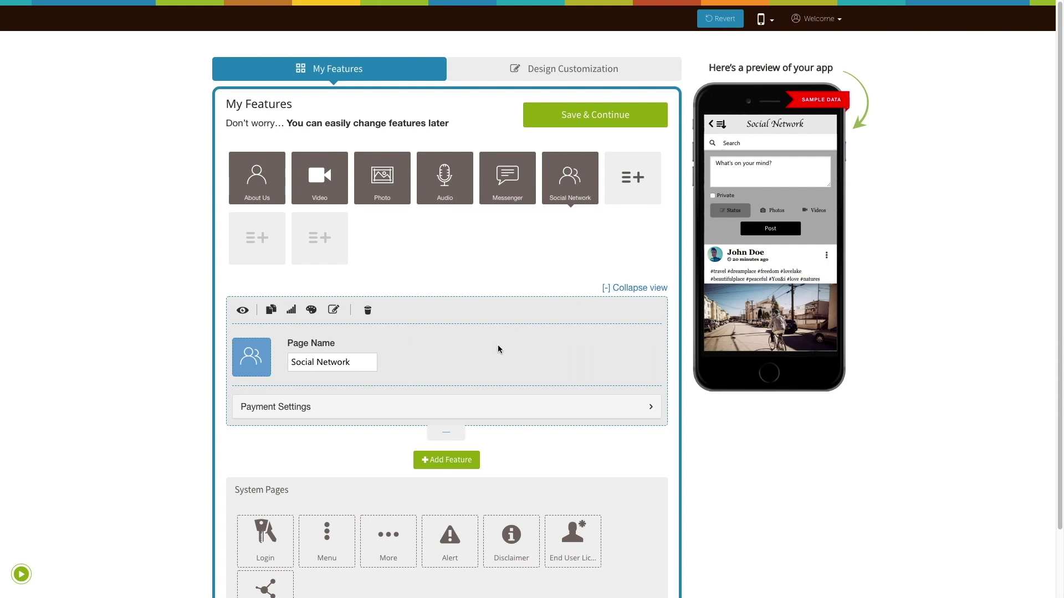
pyautogui.scroll(-1, 492, 350)
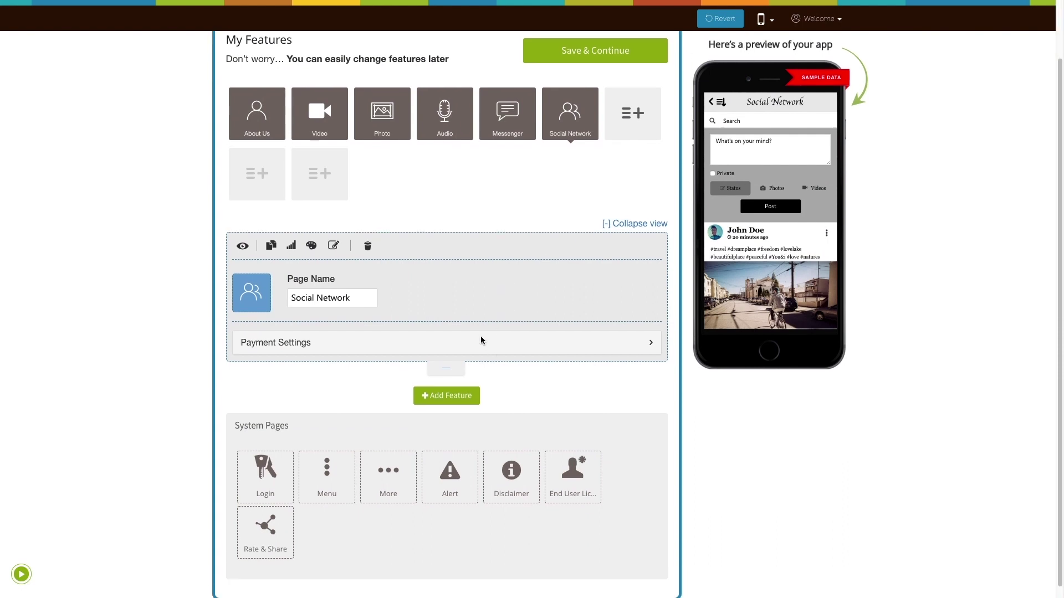
pyautogui.scroll(-1, 440, 306)
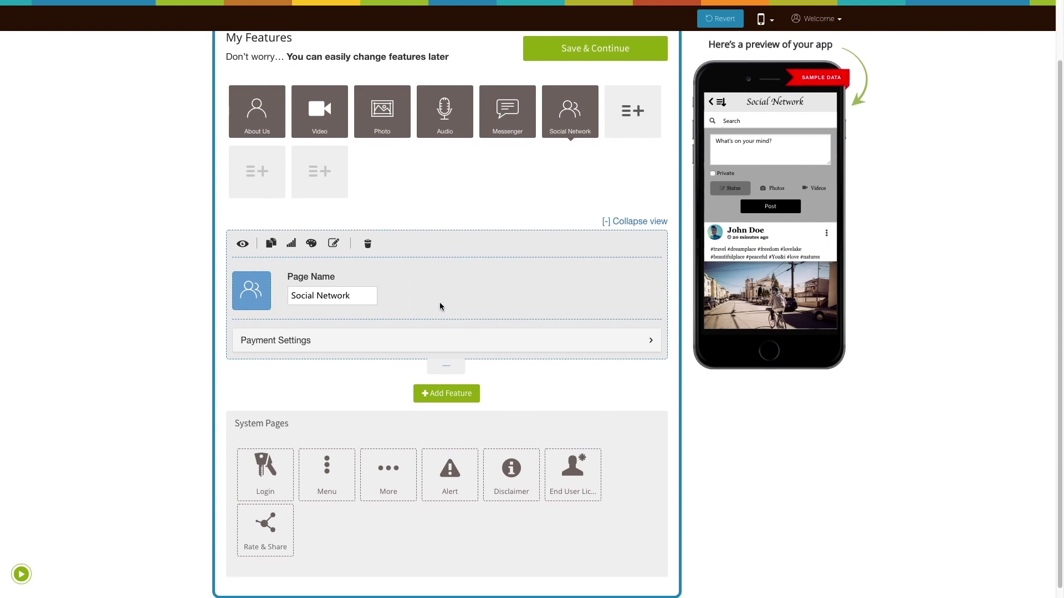
pyautogui.click(414, 338)
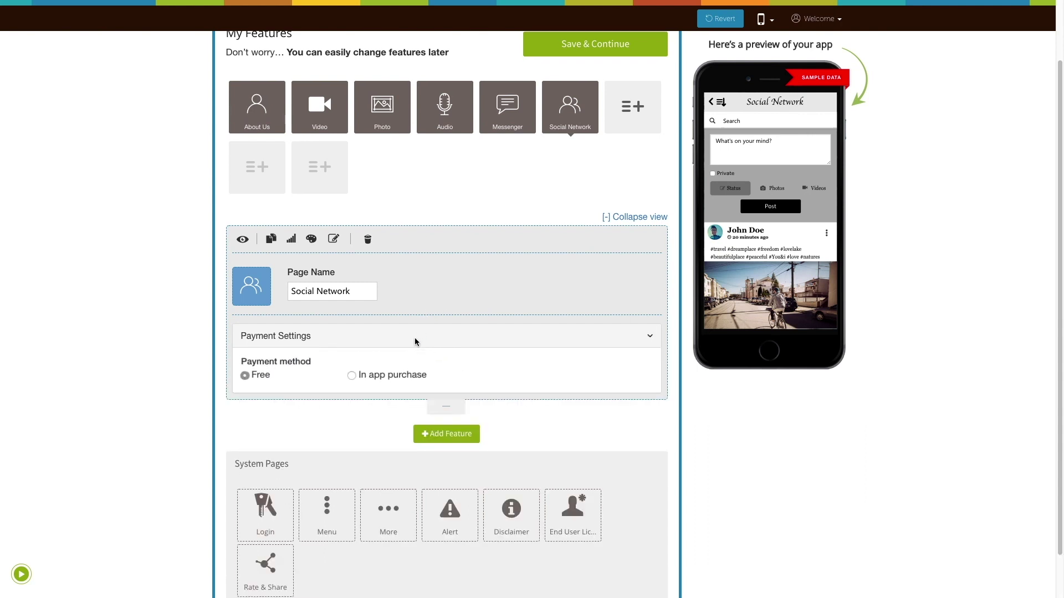
pyautogui.scroll(-1, 415, 338)
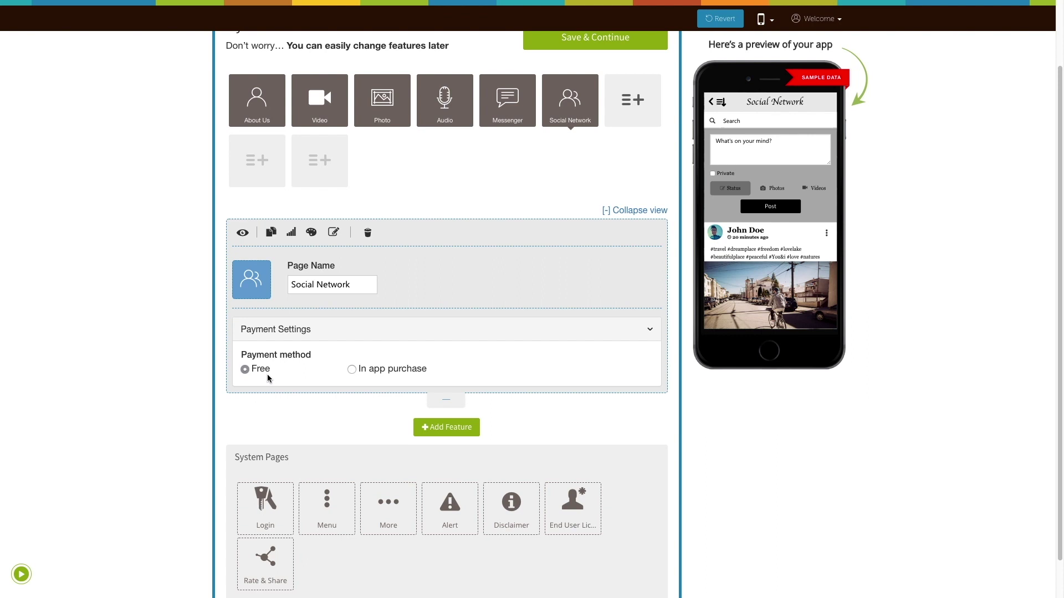
pyautogui.click(351, 370)
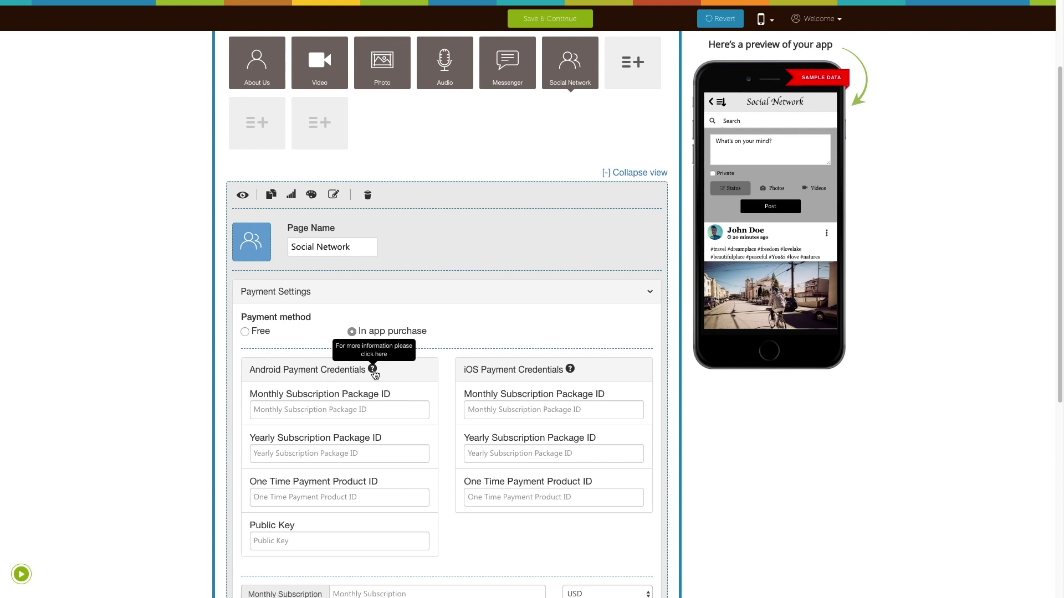
# Read through the Android in-app purchase tutorial screenshots, then close it.
pyautogui.click(372, 369)
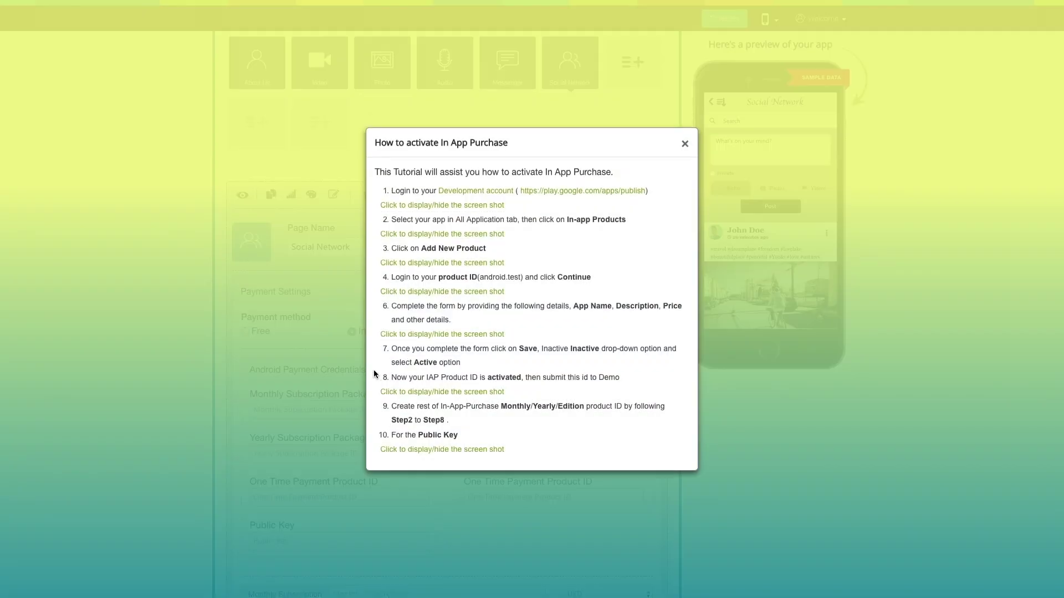
pyautogui.click(436, 212)
pyautogui.scroll(-3, 442, 249)
pyautogui.click(453, 344)
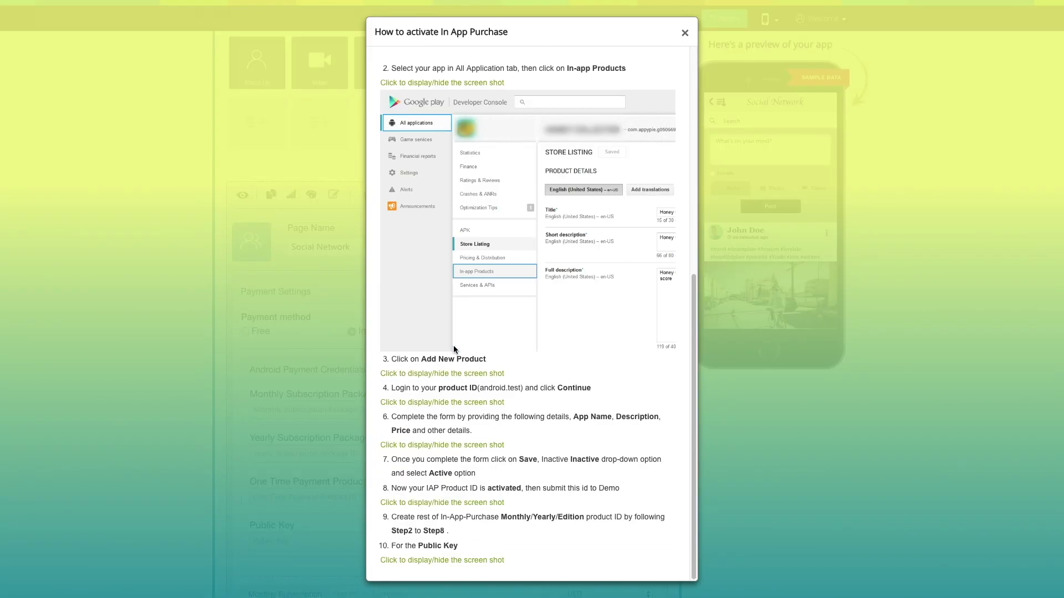
pyautogui.scroll(7, 453, 349)
pyautogui.click(684, 33)
# Step through the empty Android yearly, one-time product and Public Key fields.
pyautogui.scroll(-1, 387, 332)
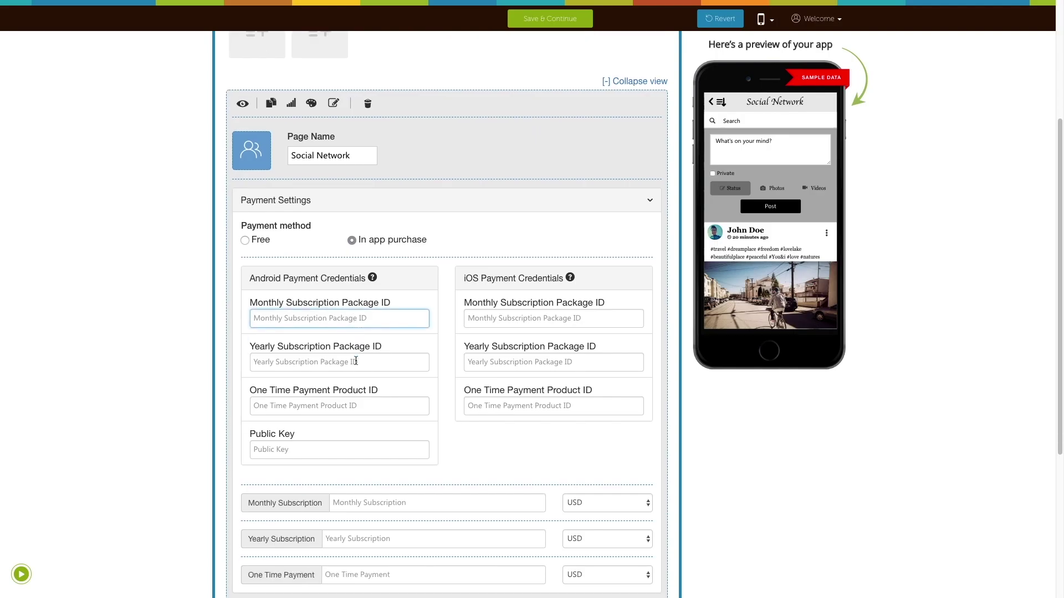
pyautogui.click(364, 360)
pyautogui.scroll(-1, 364, 362)
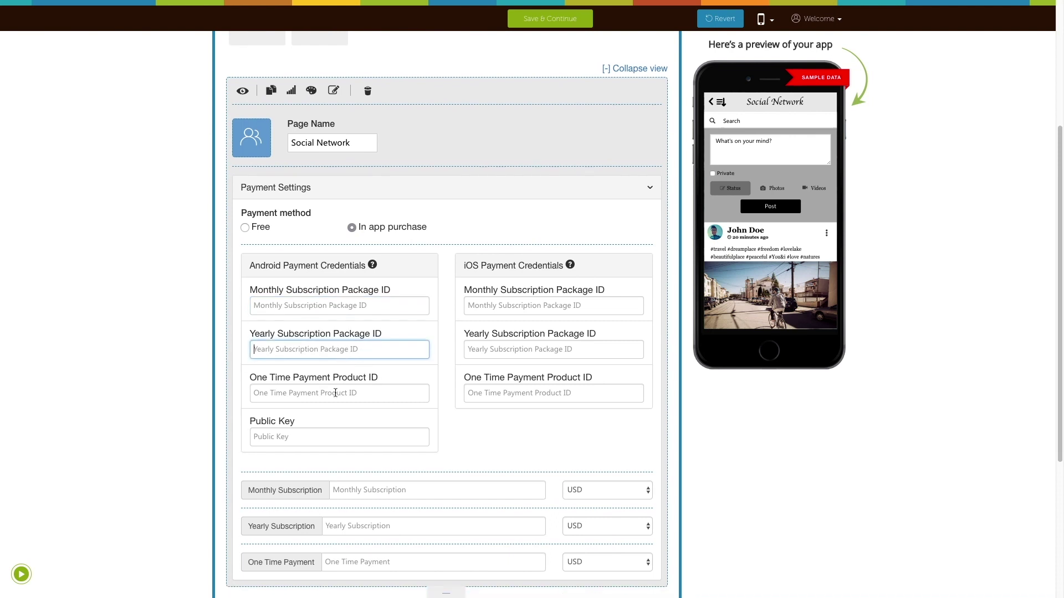
pyautogui.click(336, 392)
pyautogui.scroll(-2, 335, 394)
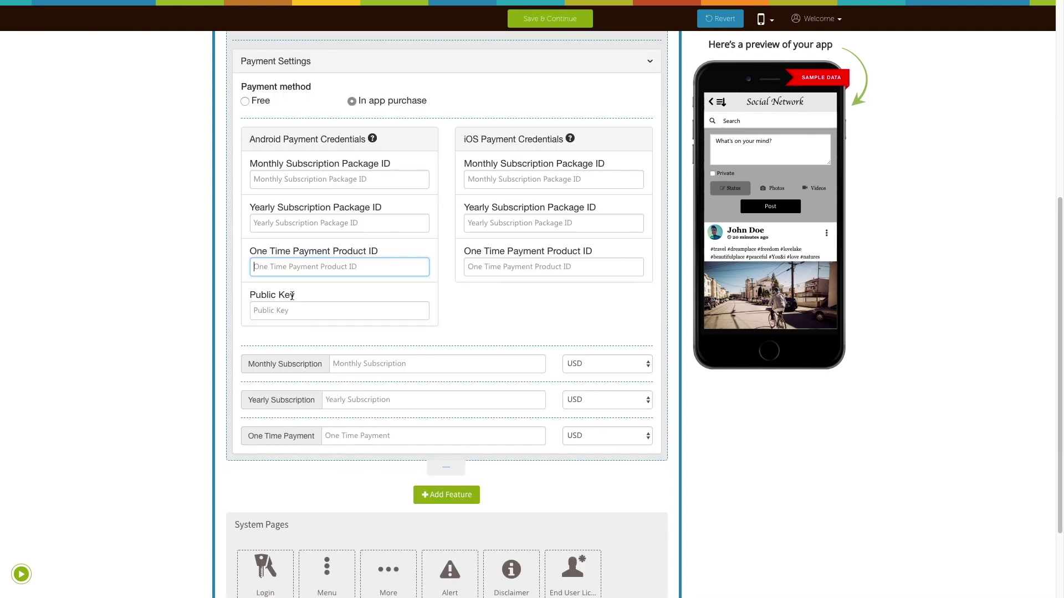
pyautogui.click(292, 310)
pyautogui.click(436, 327)
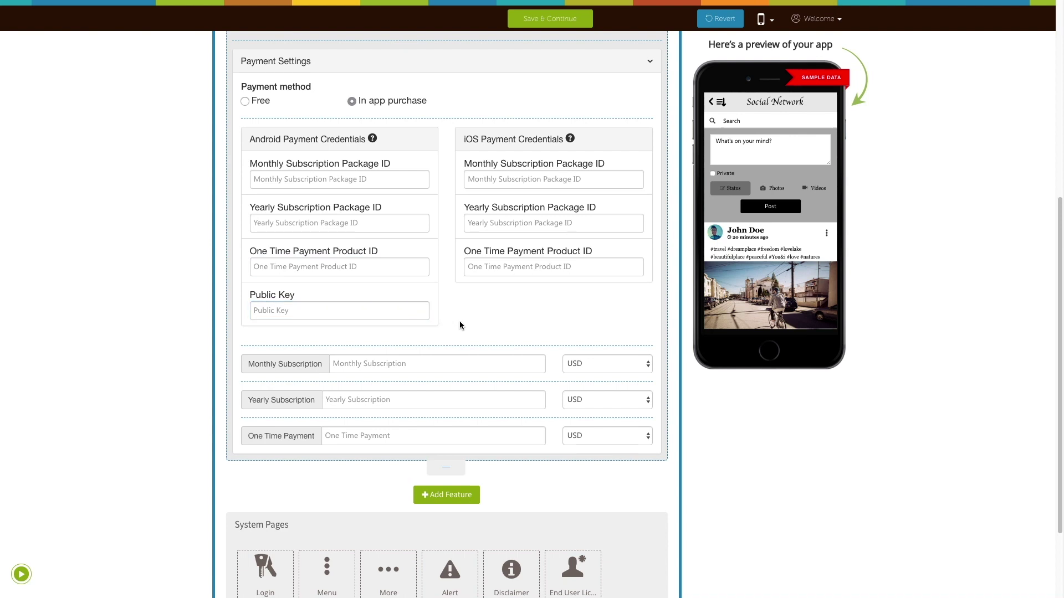
pyautogui.scroll(1, 460, 324)
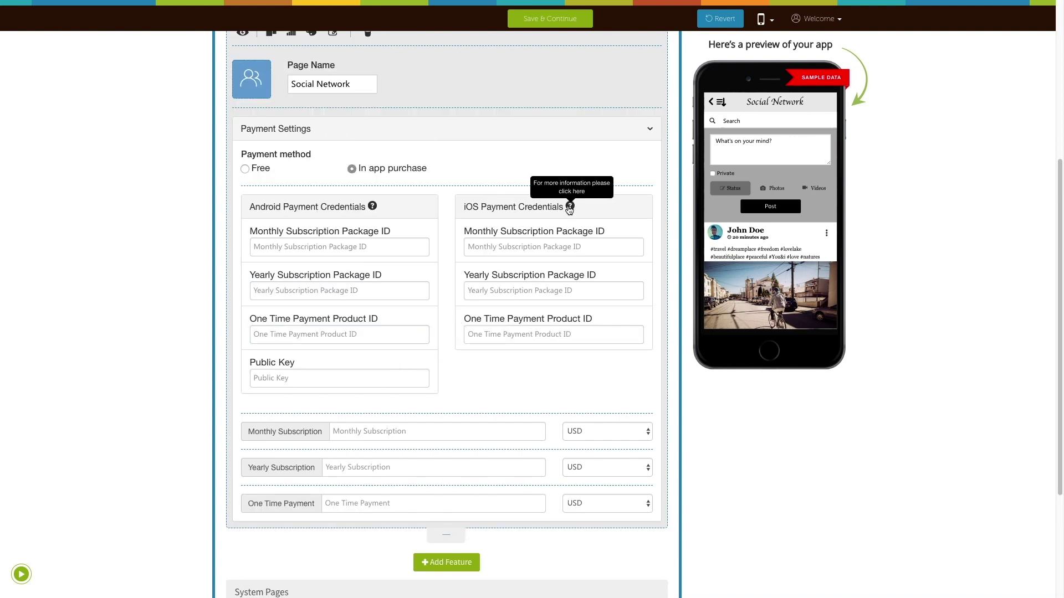
# Read through the iTunes in-app purchase help screenshots, then close it.
pyautogui.click(569, 208)
pyautogui.click(467, 218)
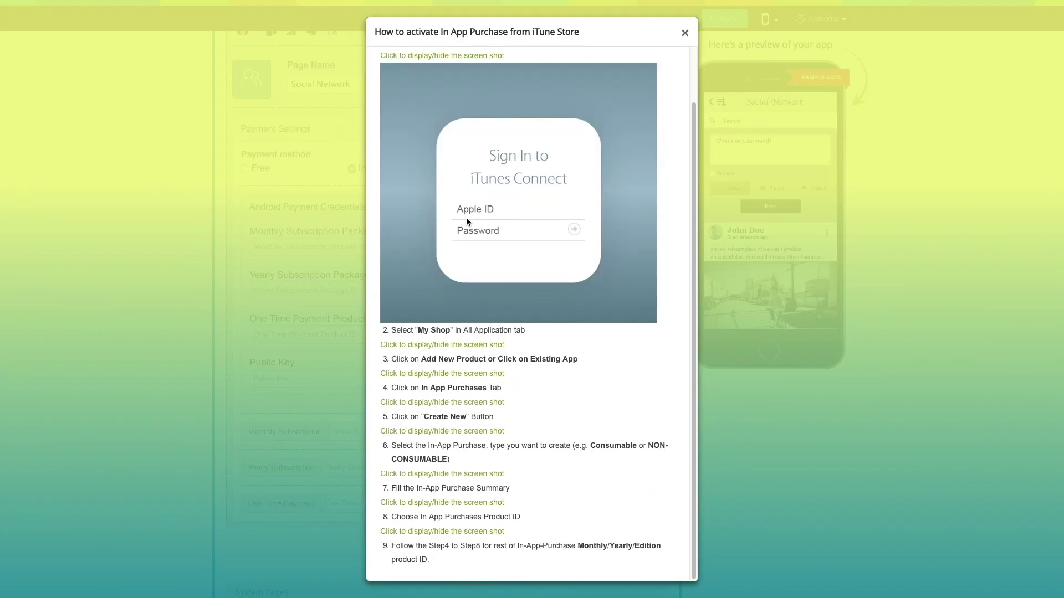
pyautogui.click(478, 349)
pyautogui.scroll(-3, 478, 359)
pyautogui.scroll(4, 488, 377)
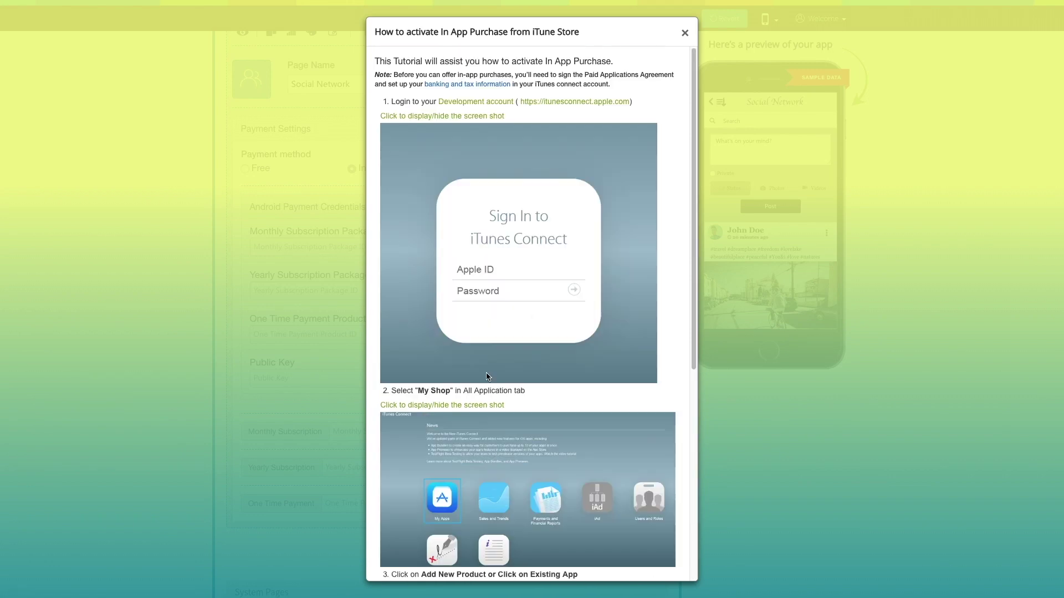
pyautogui.click(685, 33)
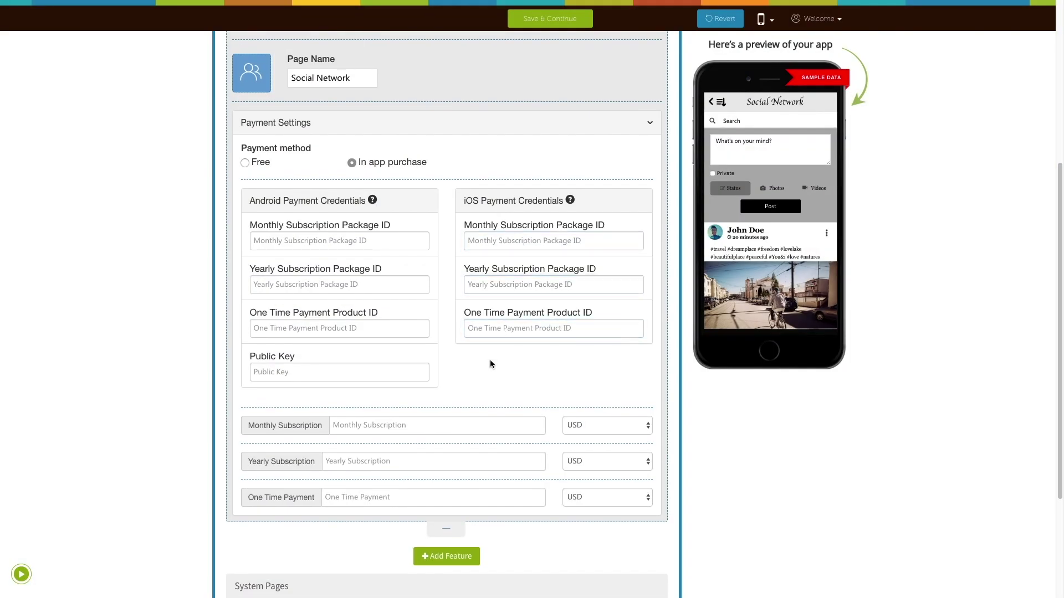
# Step through the empty iOS package ID fields and show monthly subscription currencies, currently USD.
pyautogui.scroll(-3, 490, 364)
pyautogui.scroll(3, 658, 117)
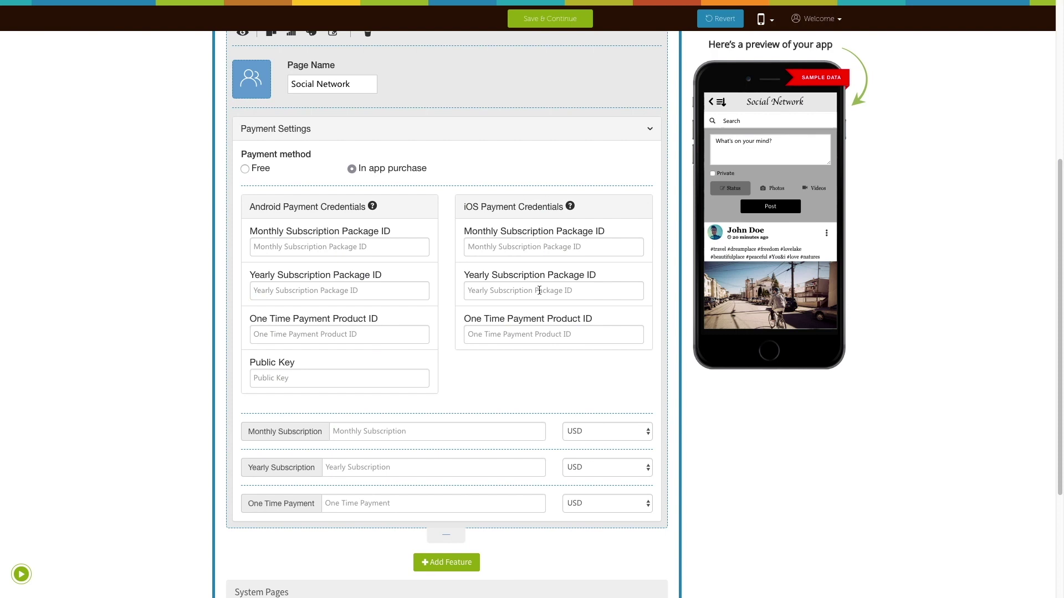
pyautogui.scroll(-1, 506, 242)
pyautogui.click(502, 240)
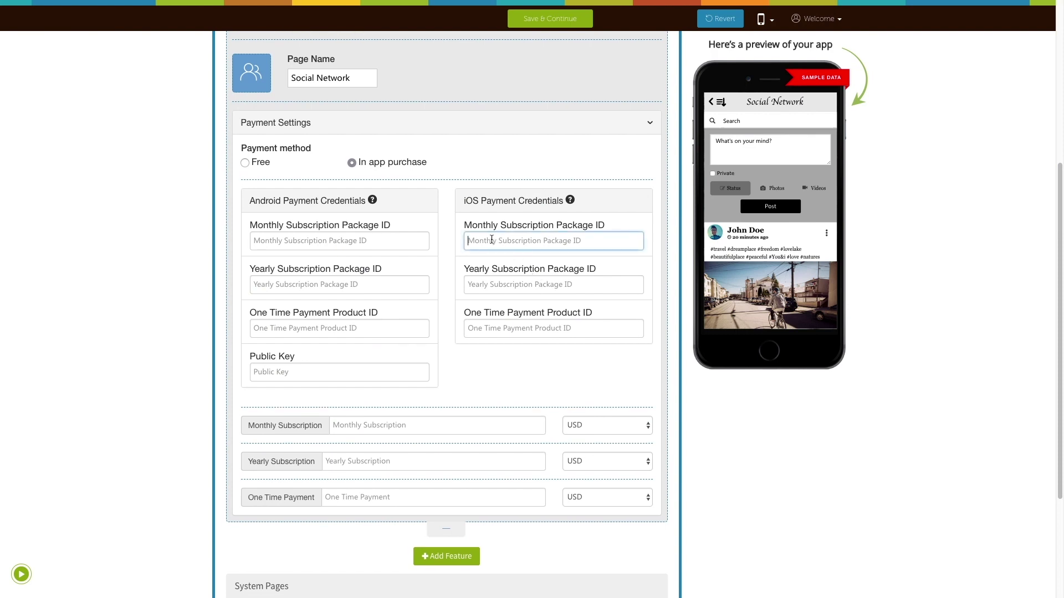
pyautogui.click(509, 284)
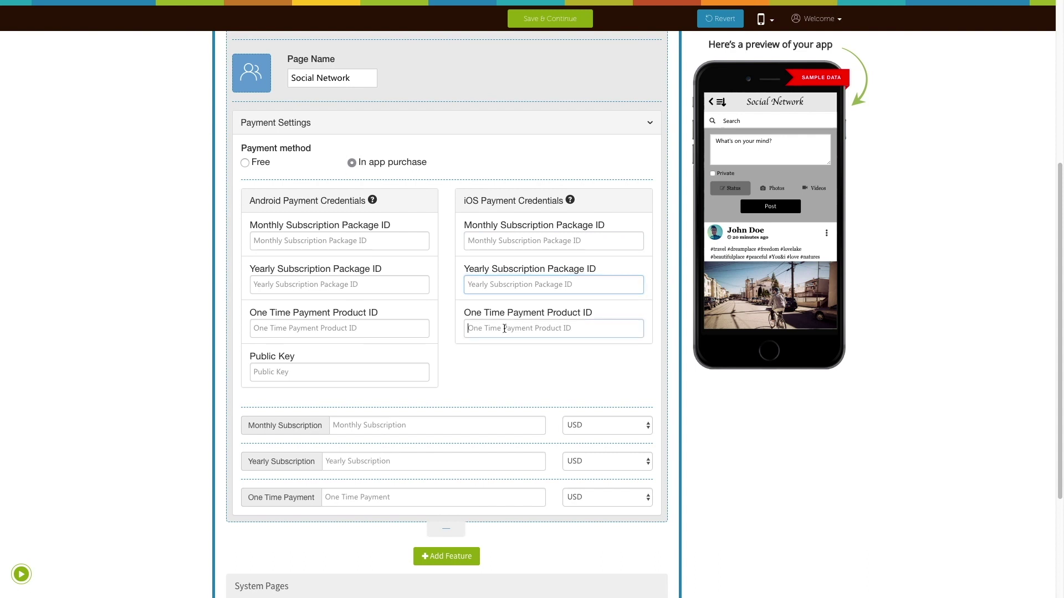
pyautogui.click(509, 331)
pyautogui.click(499, 344)
pyautogui.scroll(-3, 490, 360)
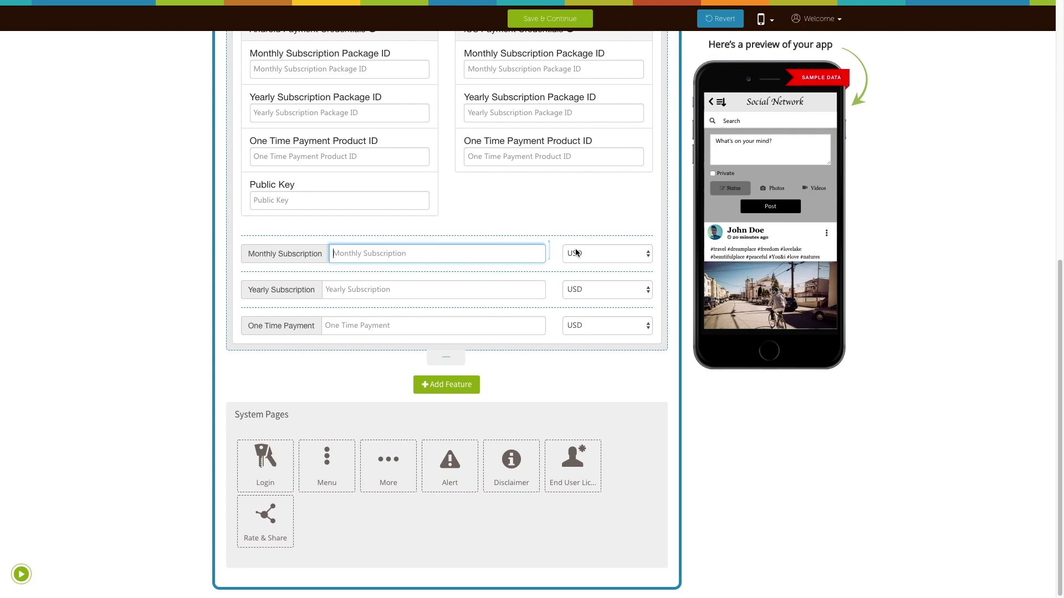
pyautogui.click(636, 255)
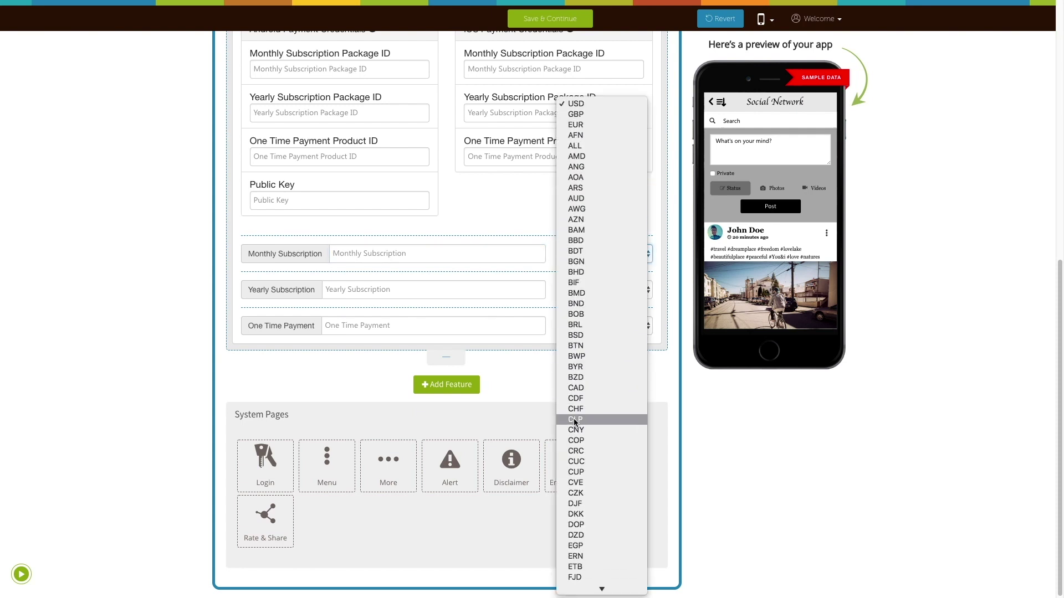
# In Layout & Color Scheme, browse the background picker's solid colours and custom image uploads.
pyautogui.click(316, 239)
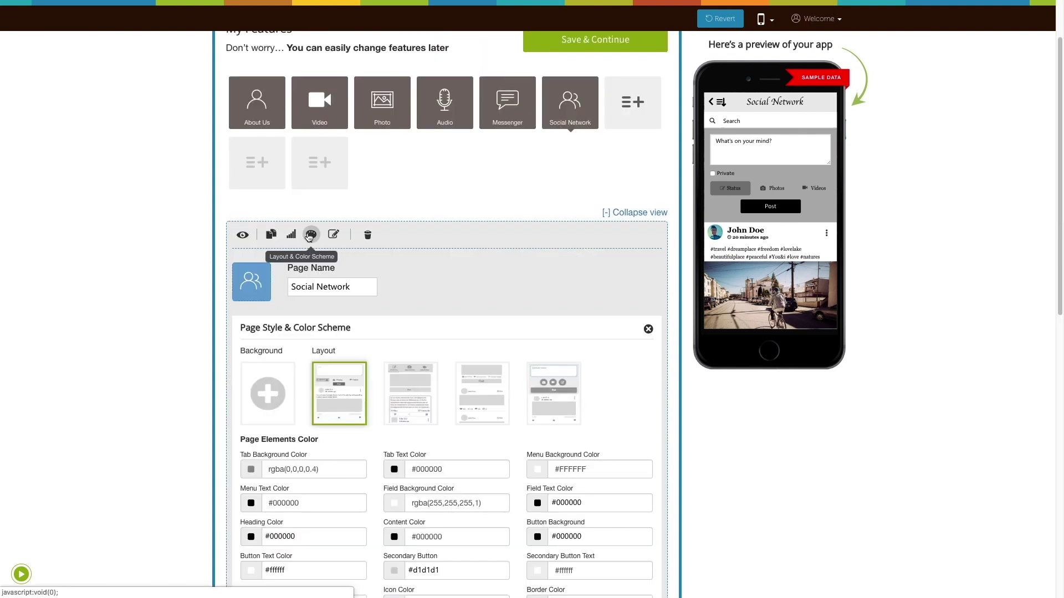
pyautogui.scroll(-1, 343, 310)
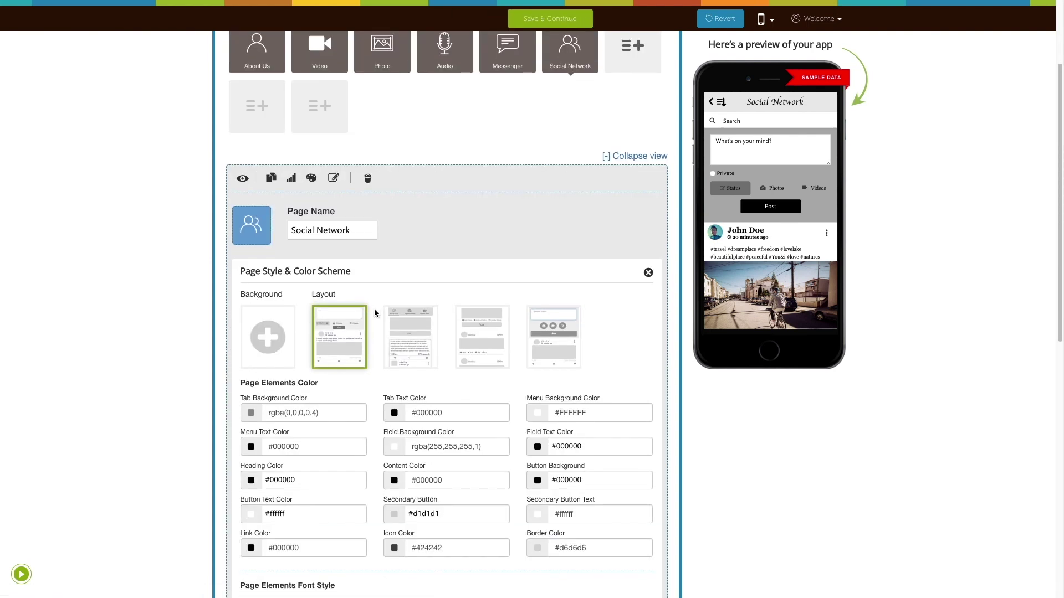
pyautogui.click(269, 348)
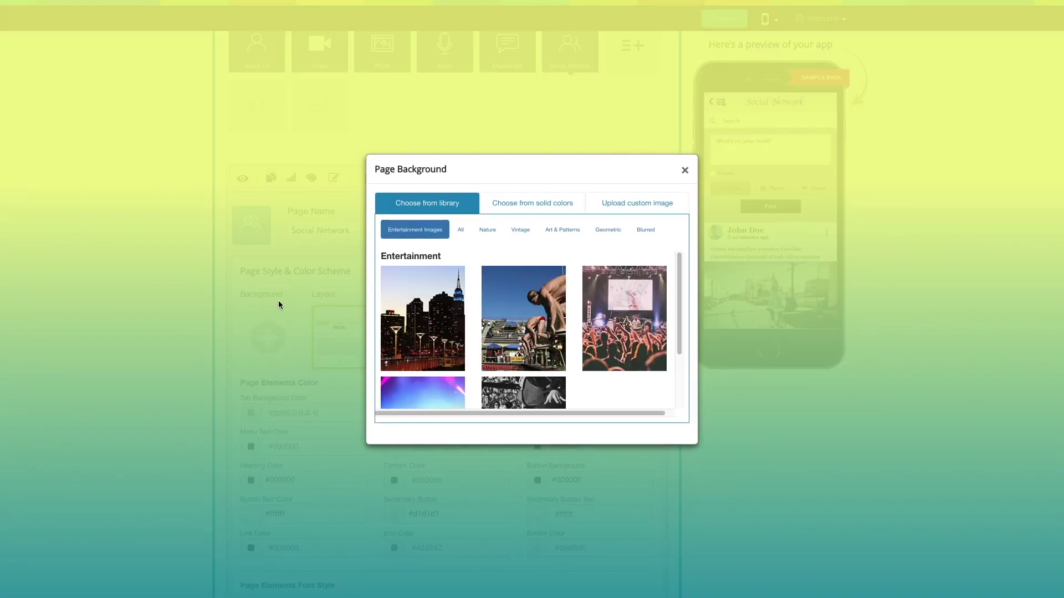
pyautogui.click(522, 213)
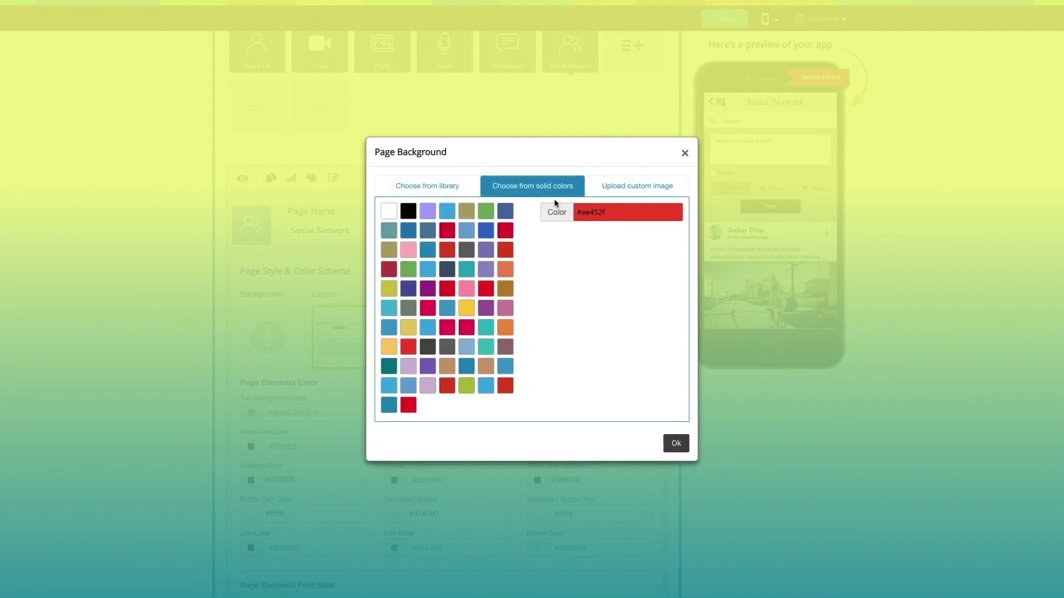
pyautogui.click(629, 192)
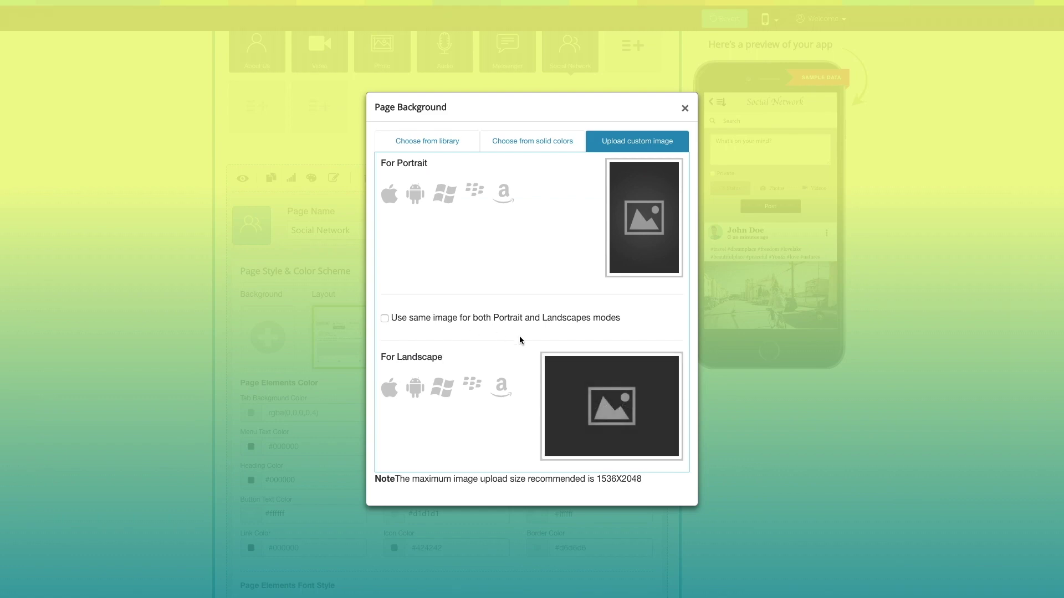
pyautogui.click(685, 111)
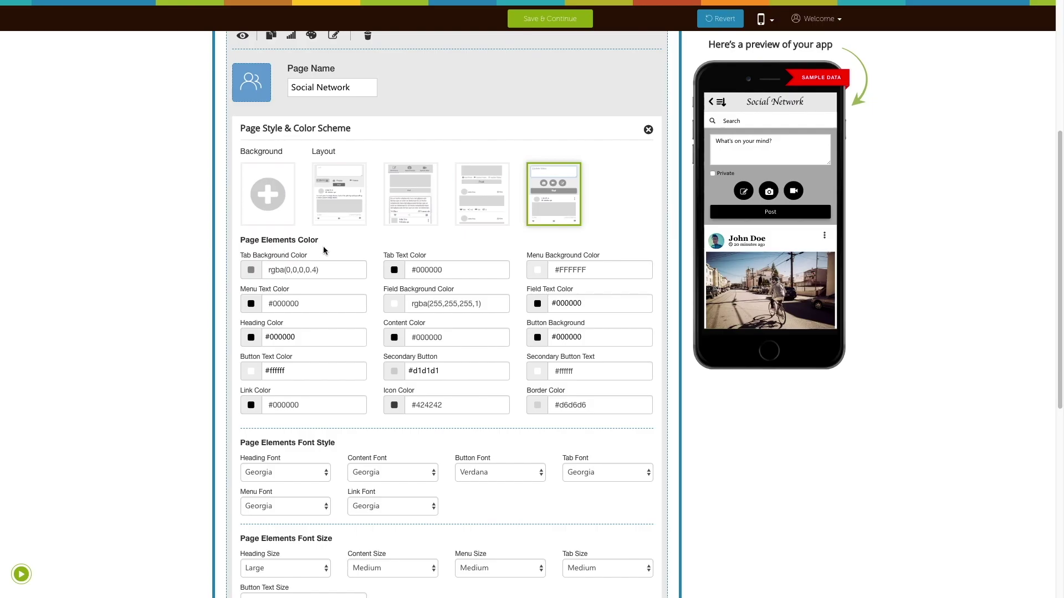
pyautogui.scroll(-3, 324, 250)
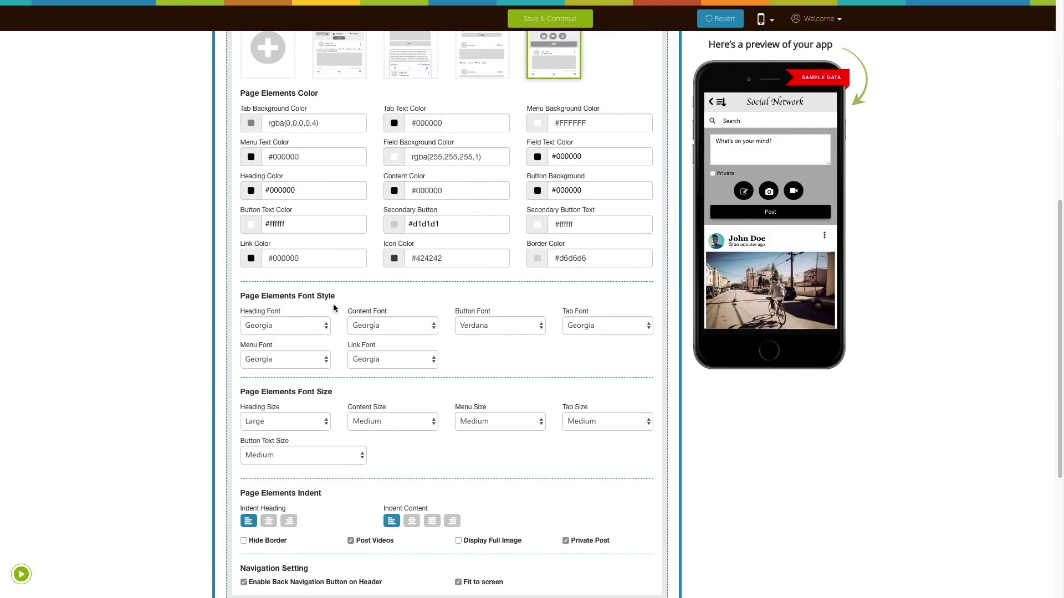
pyautogui.scroll(-2, 332, 397)
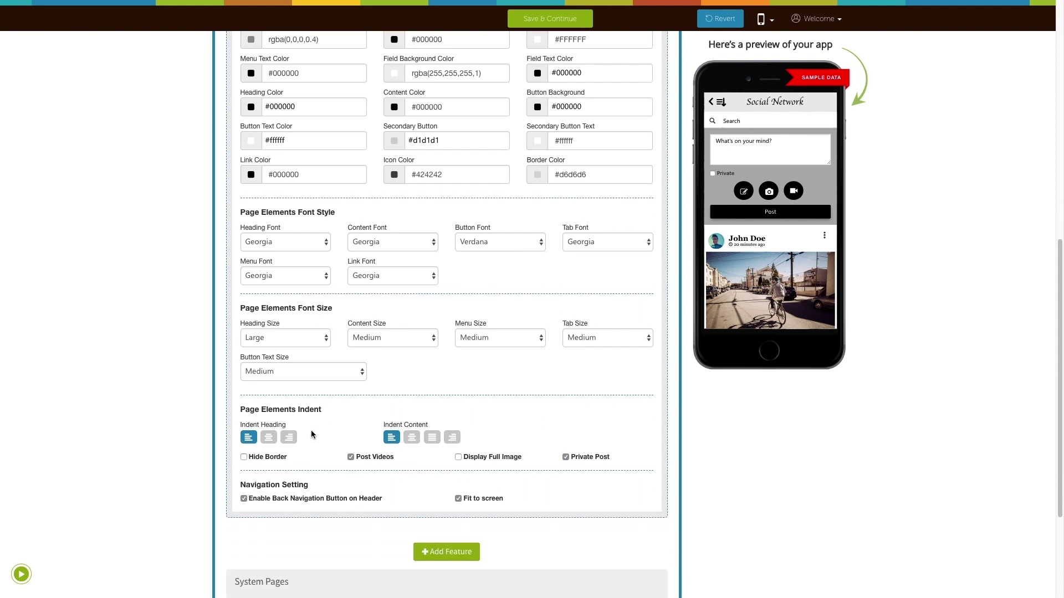
pyautogui.click(244, 457)
pyautogui.click(247, 459)
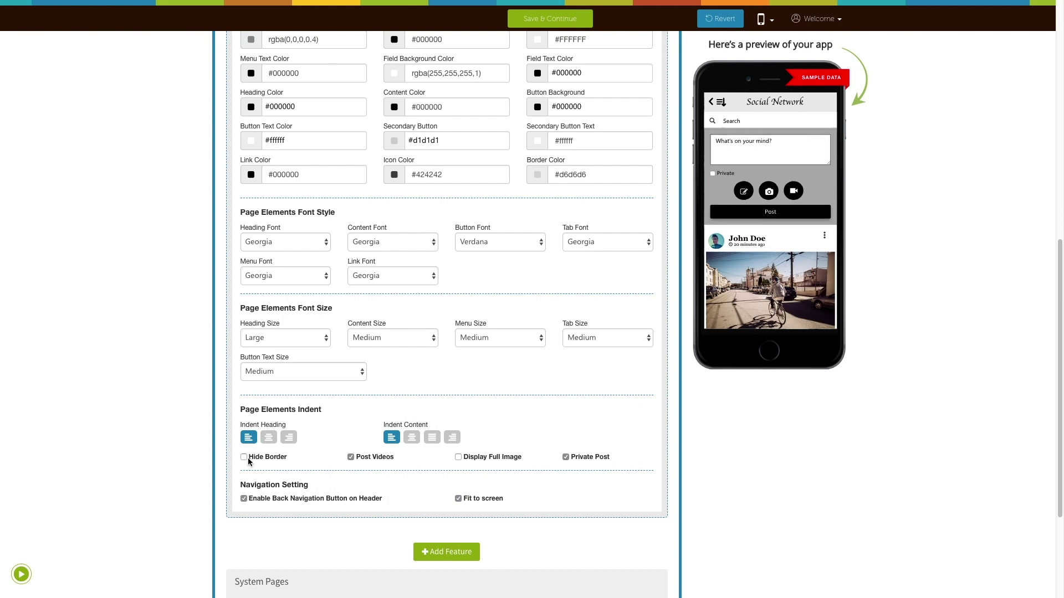
pyautogui.click(353, 458)
pyautogui.click(351, 458)
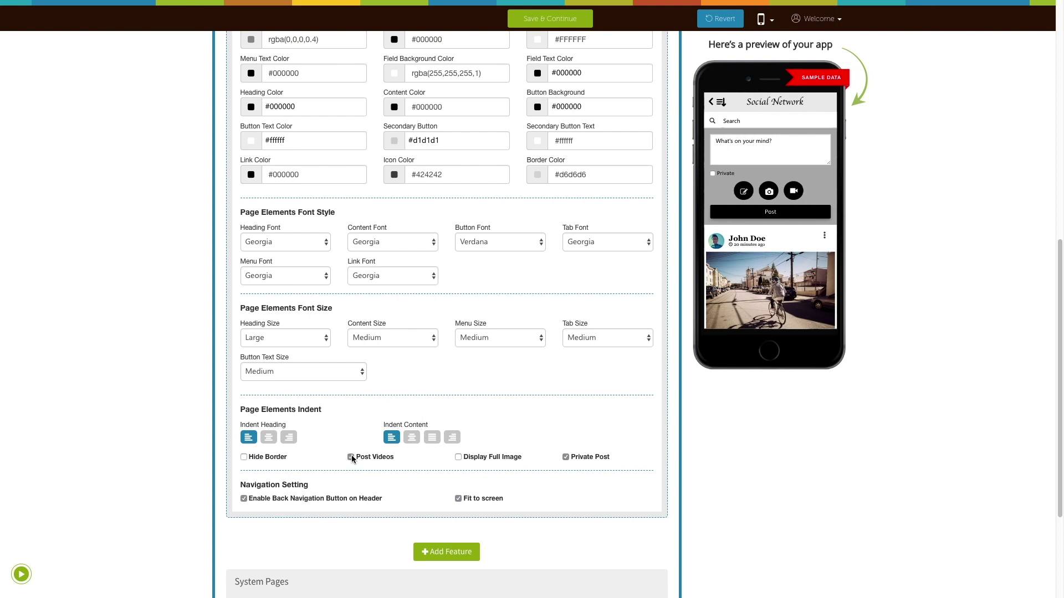
pyautogui.click(462, 460)
pyautogui.click(566, 458)
pyautogui.click(566, 458)
pyautogui.scroll(-1, 516, 466)
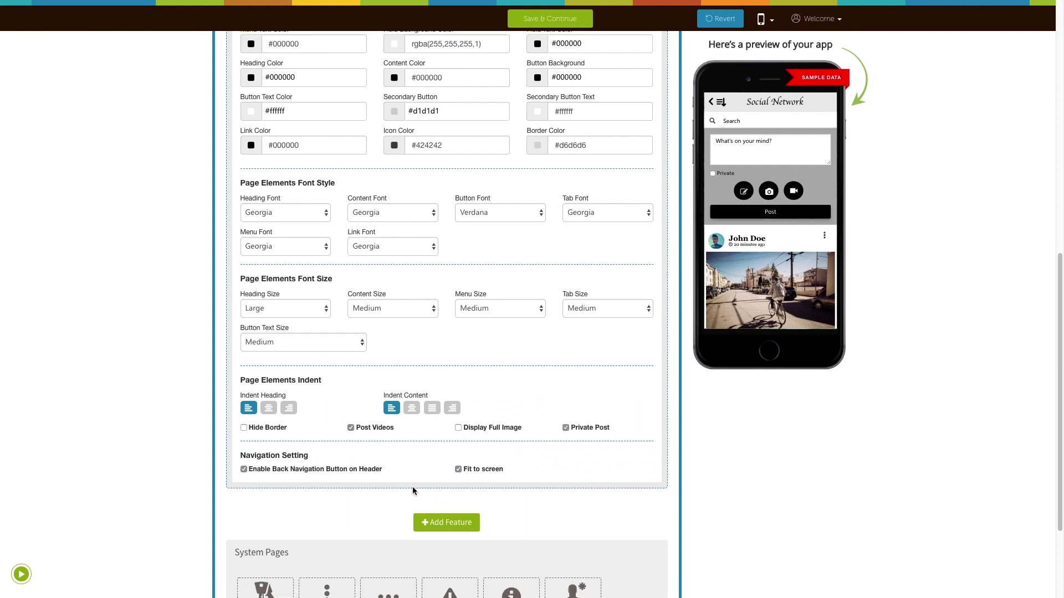